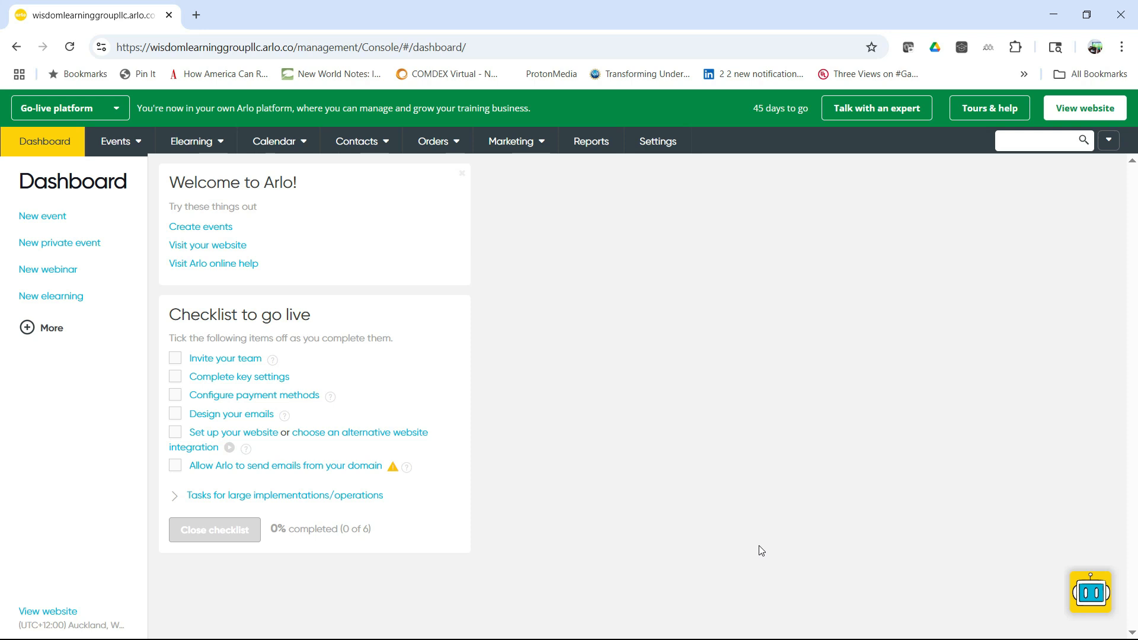
pyautogui.moveTo(122, 144)
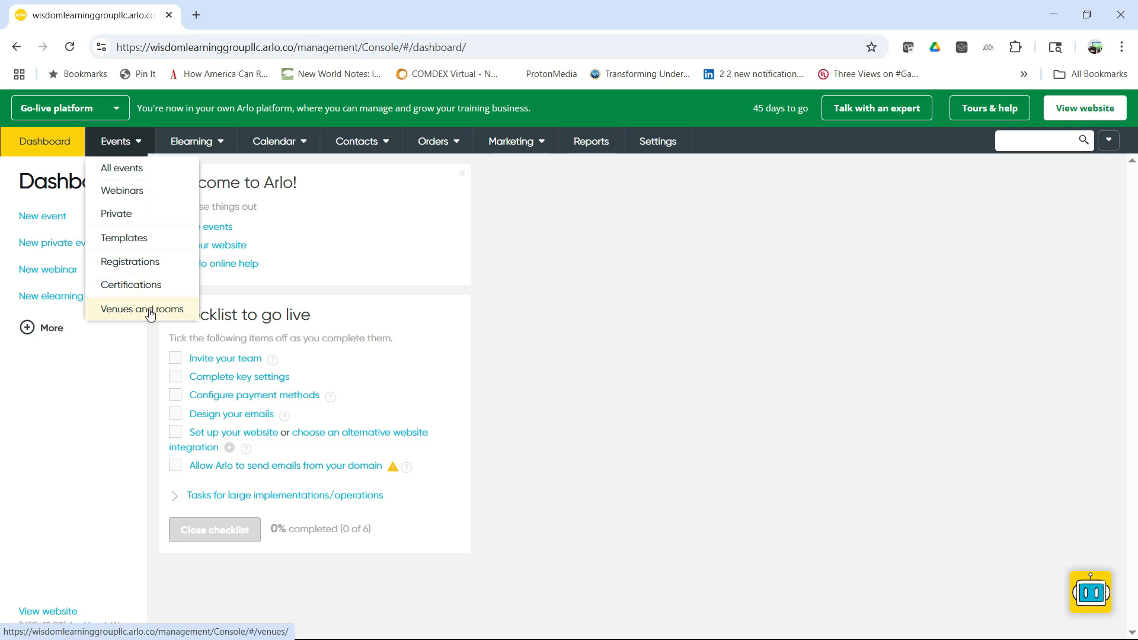
pyautogui.moveTo(191, 144)
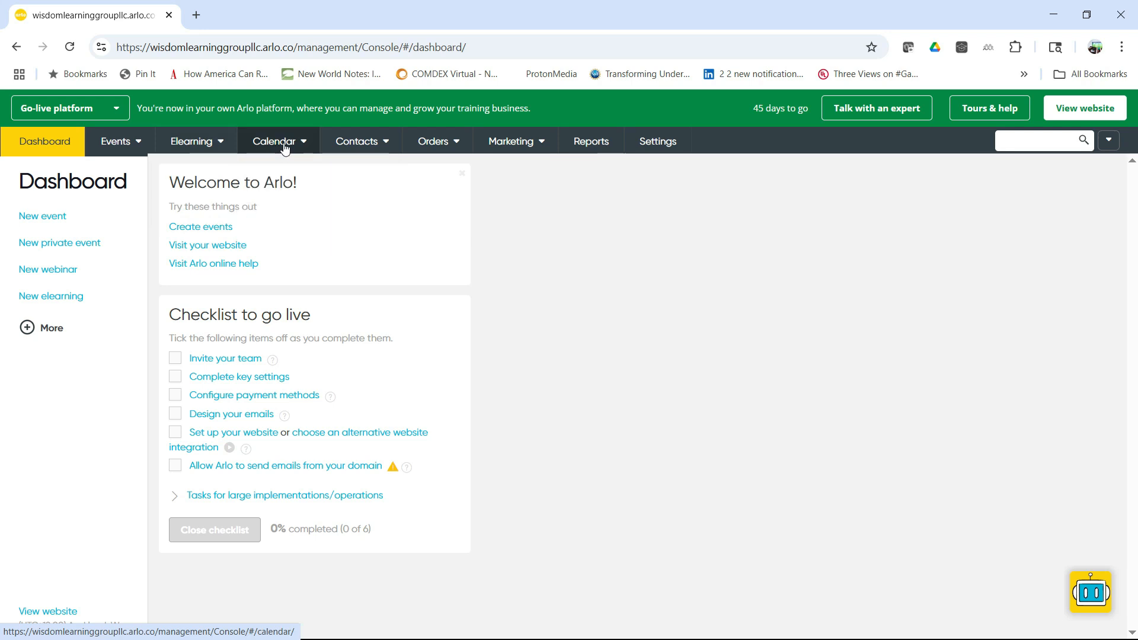
pyautogui.moveTo(443, 154)
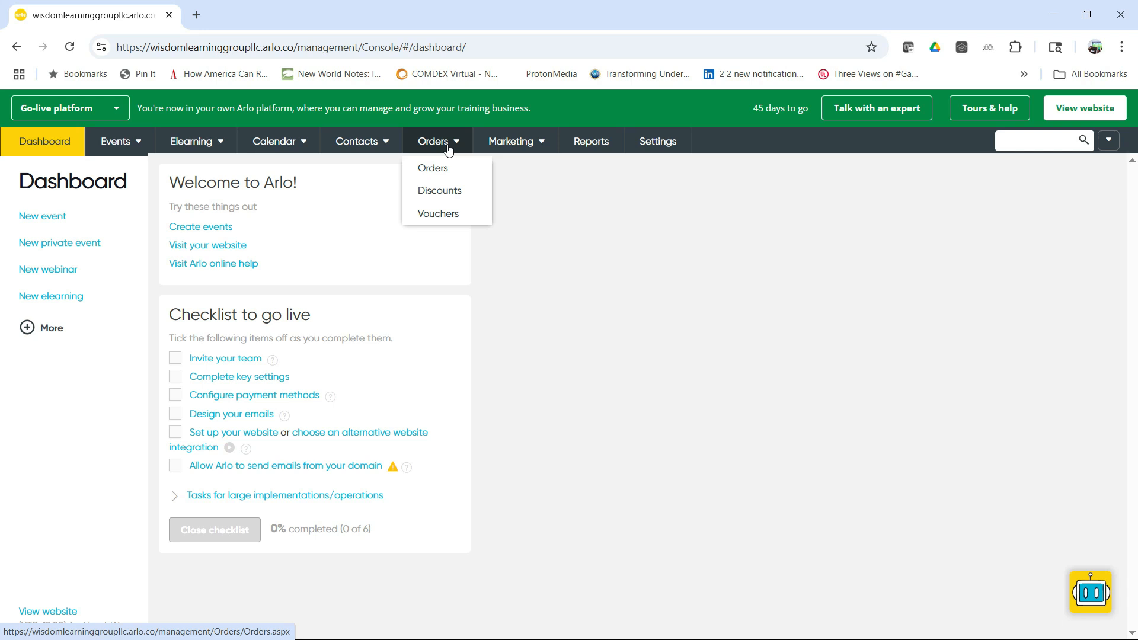
pyautogui.moveTo(504, 146)
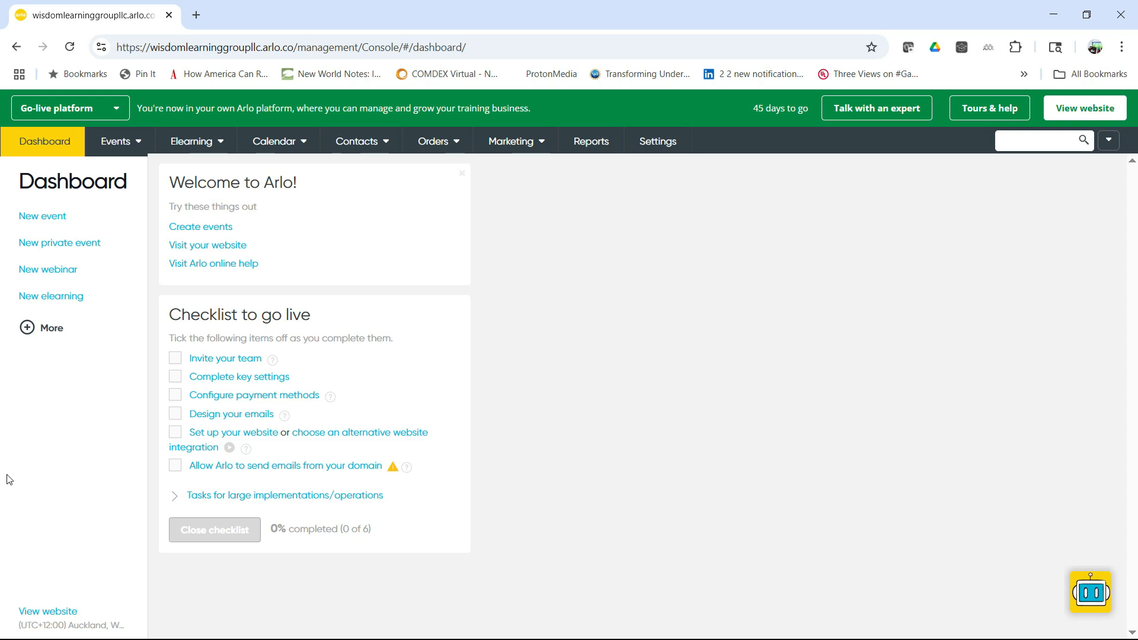
# Step: Start a new elearning named "Action-First Learning" without a template and continue to its website details
pyautogui.click(59, 297)
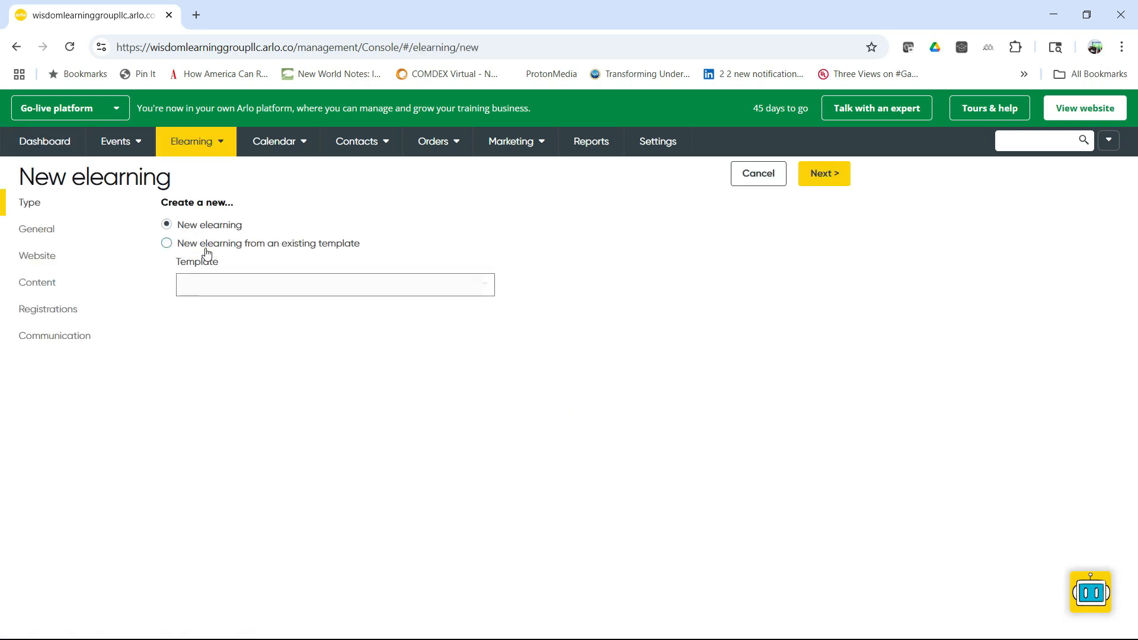
pyautogui.click(825, 173)
pyautogui.click(241, 239)
pyautogui.write('Actio')
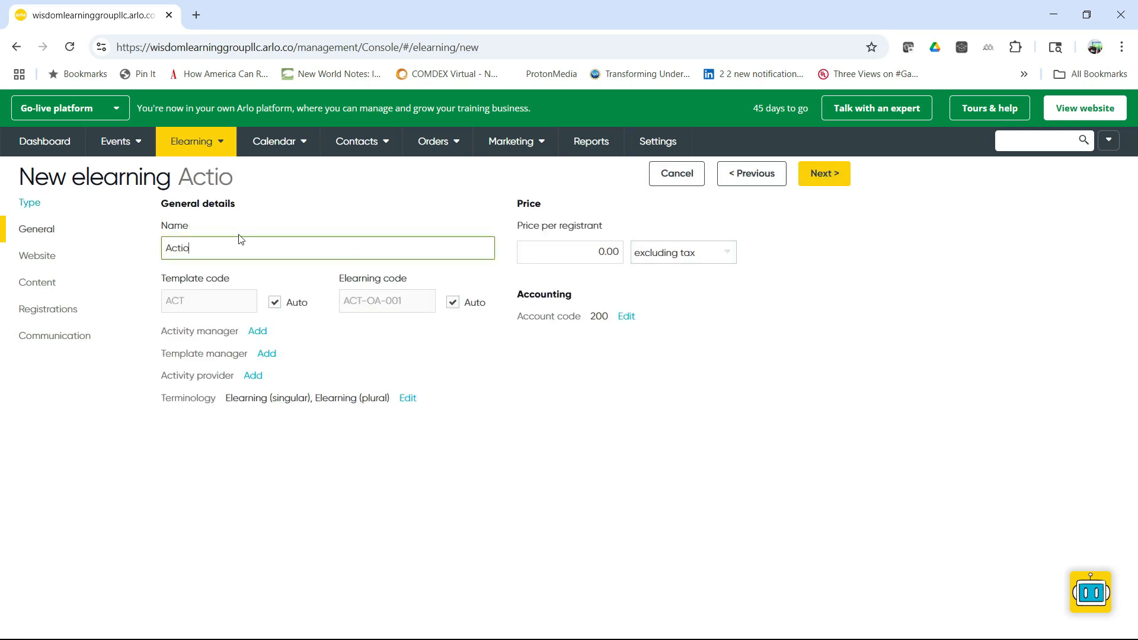
pyautogui.write('n-First Learning')
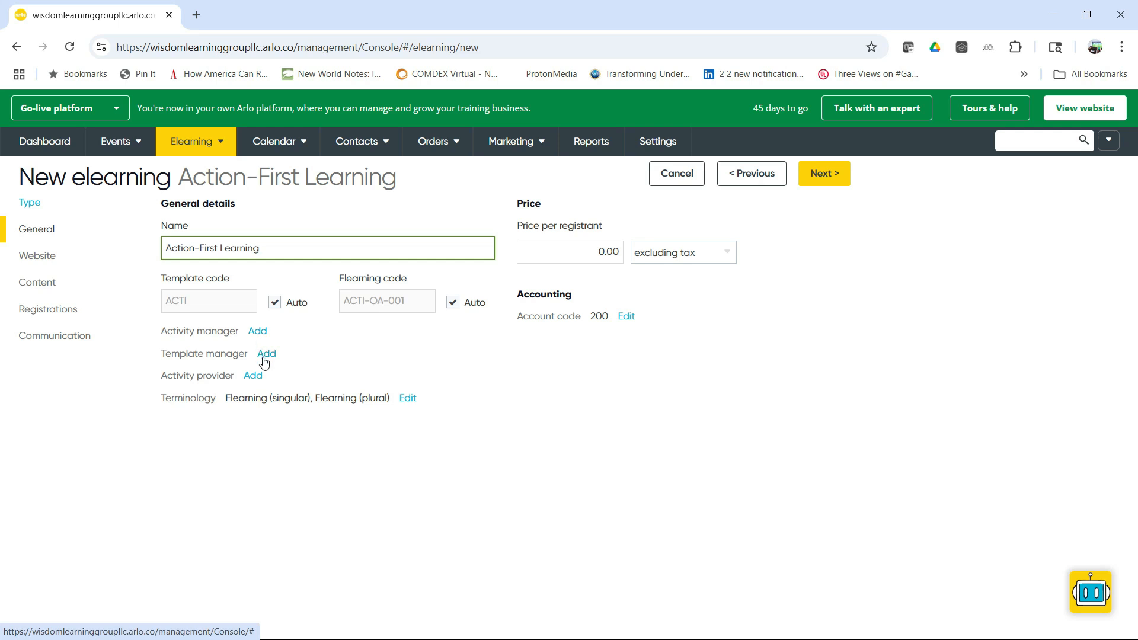
pyautogui.click(840, 181)
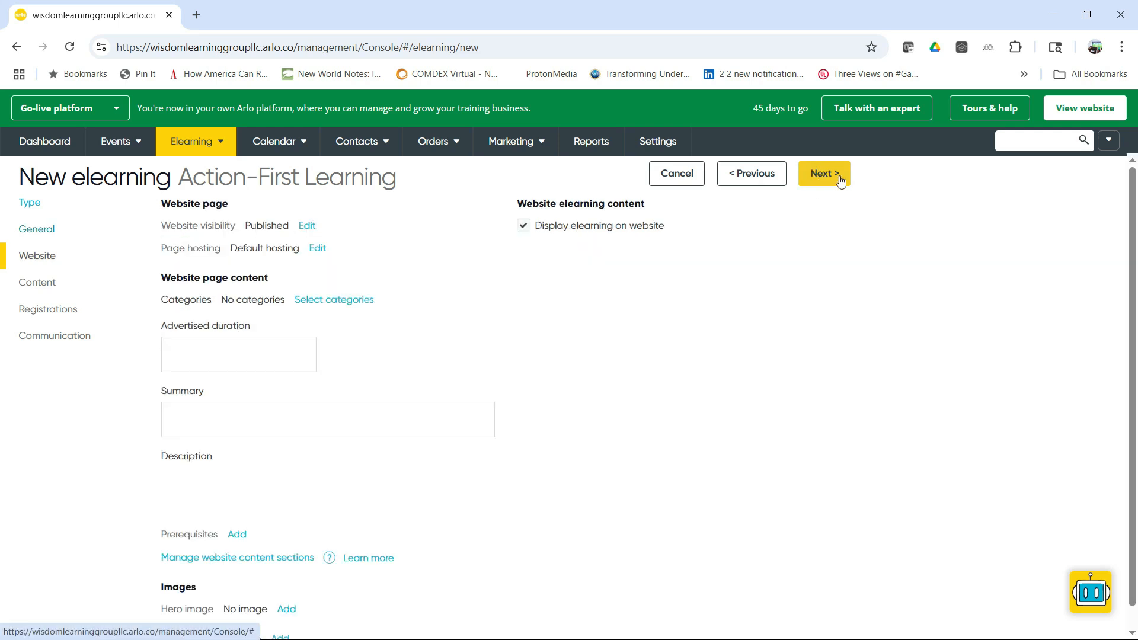
# Step: Set advertised duration to 10, summary to "Talking about Action-First Learning" and description to "Teaching the basic framework of Action-First Learning", and continue to the content settings
pyautogui.click(231, 348)
pyautogui.write('10')
pyautogui.click(242, 413)
pyautogui.write('Talking about Action-First Learning')
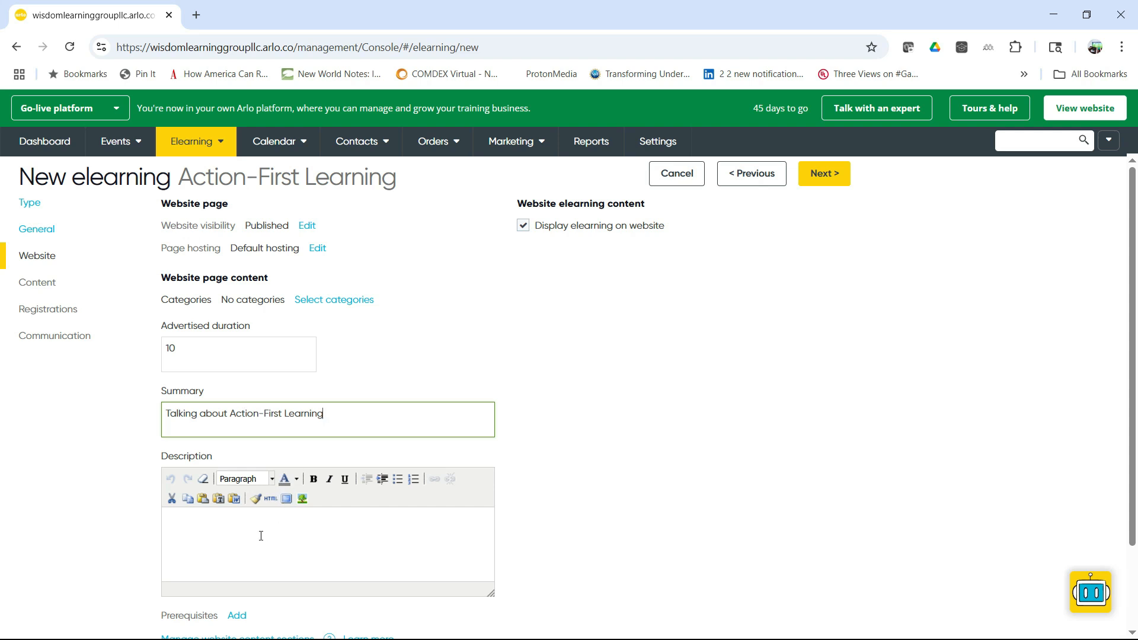
pyautogui.click(259, 528)
pyautogui.write('Teaching the basic framework of Action-First Learning')
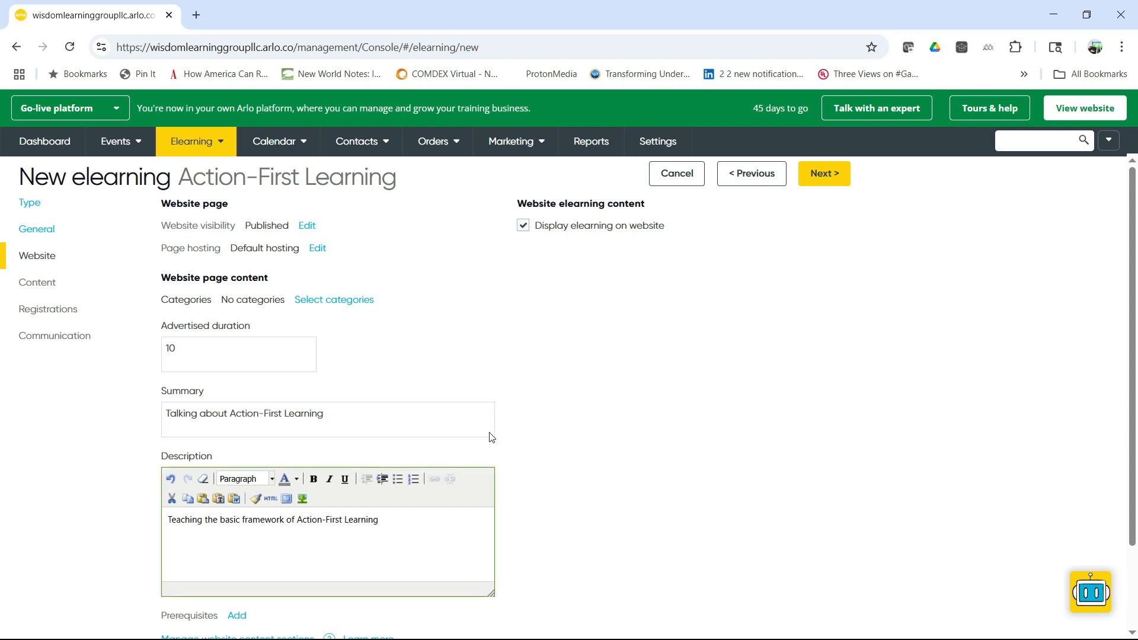
pyautogui.scroll(-1, 604, 382)
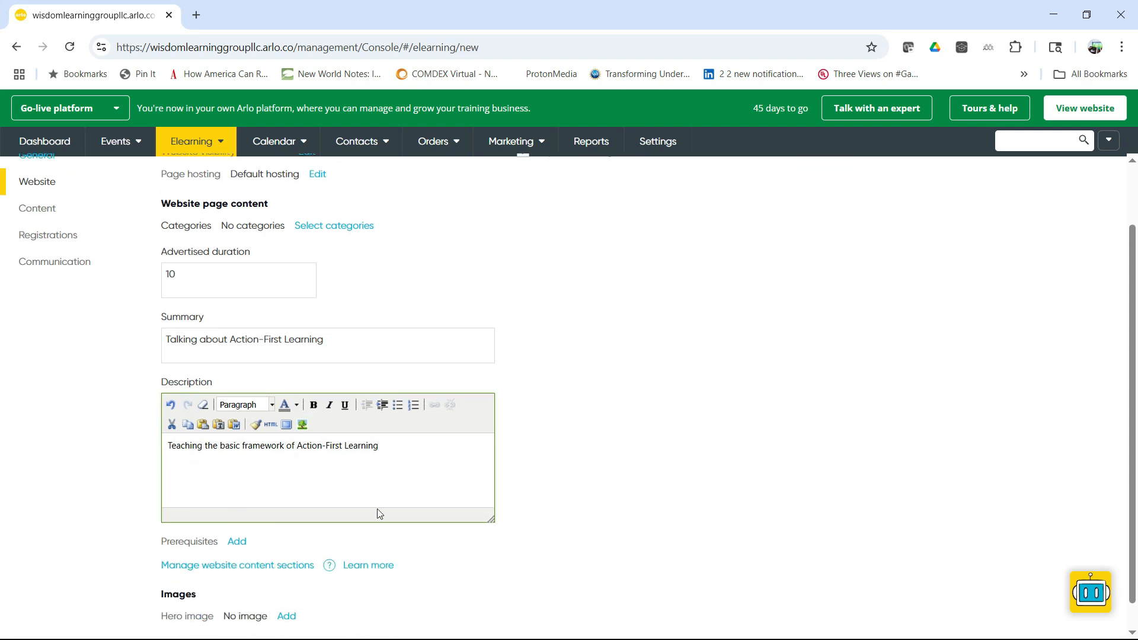
pyautogui.scroll(1, 600, 510)
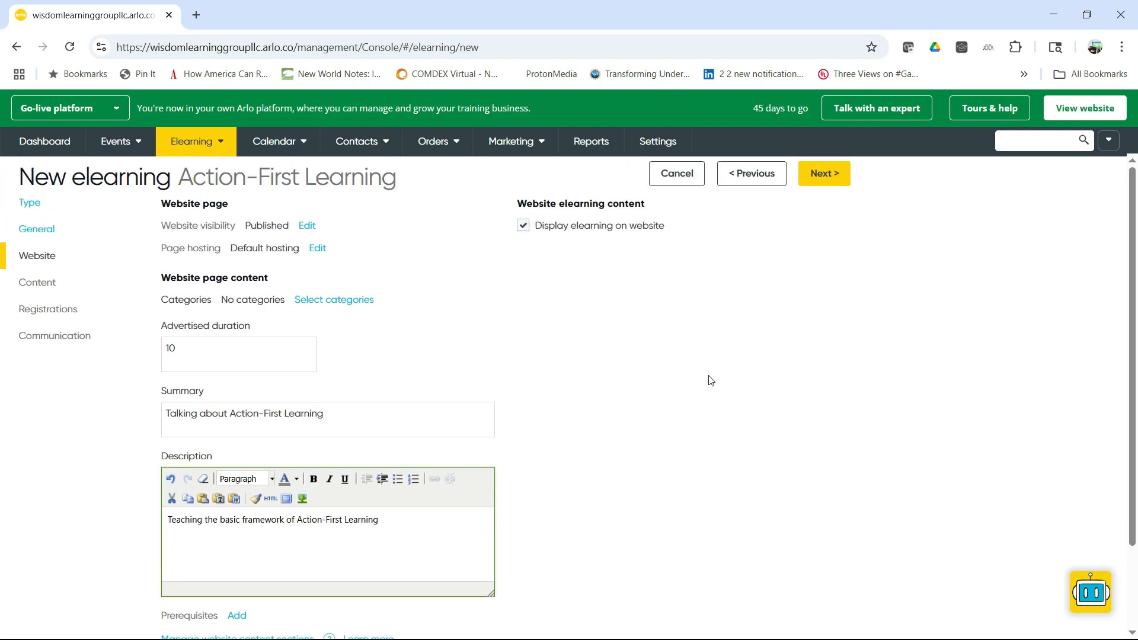
pyautogui.click(828, 180)
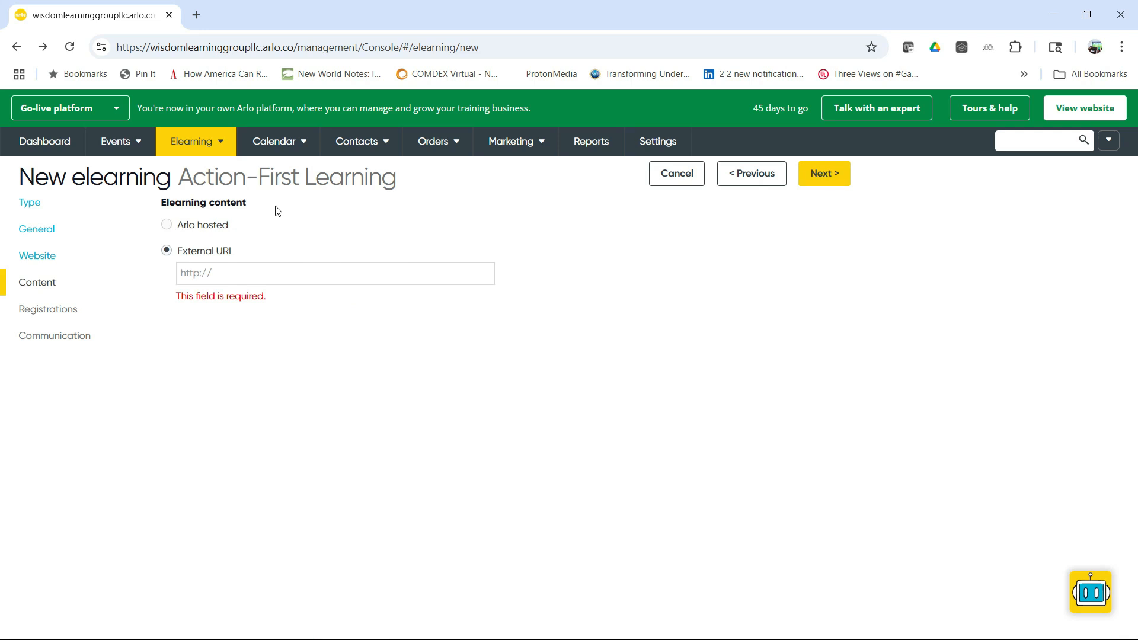
# Step: Choose Arlo hosted content and start new course content from a document, uploading CourseMaterial.pdf
pyautogui.click(177, 228)
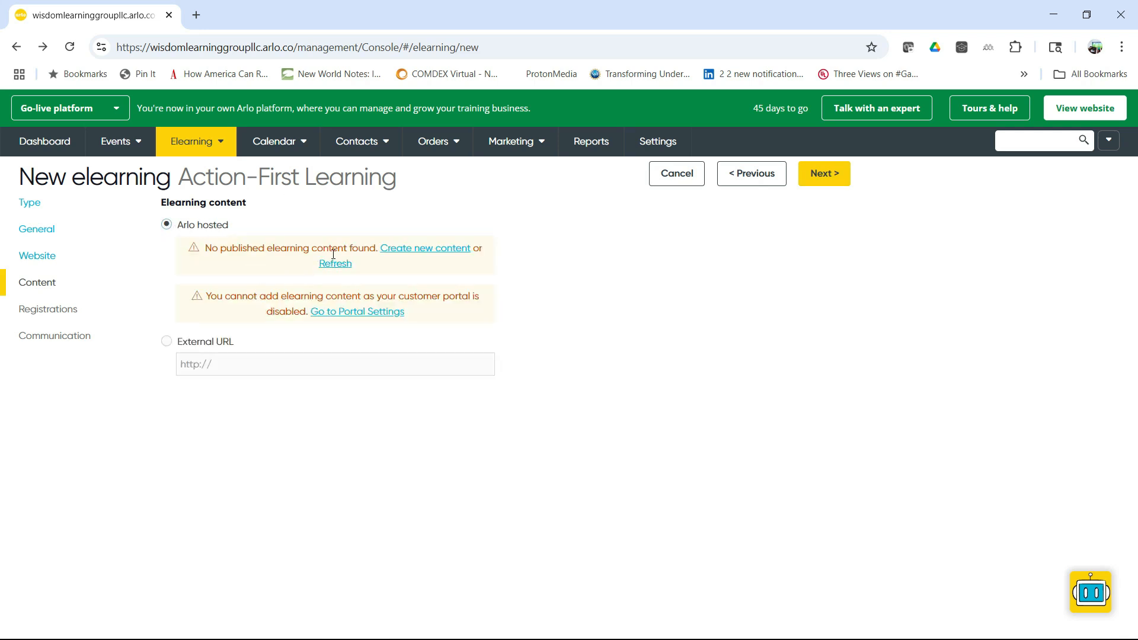
pyautogui.click(403, 254)
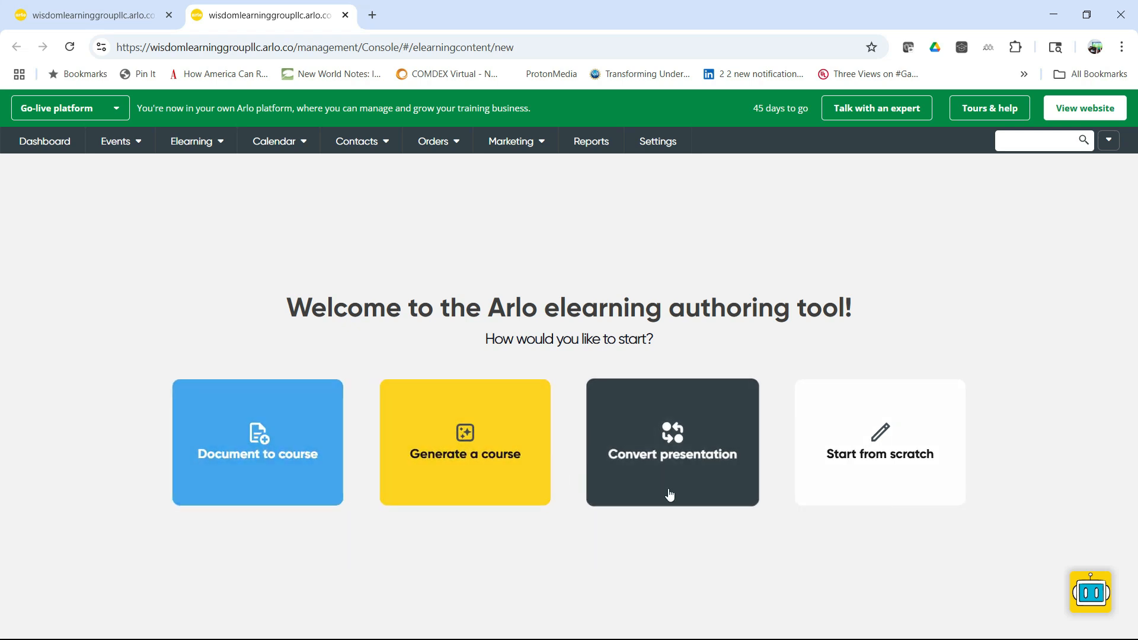
pyautogui.click(268, 421)
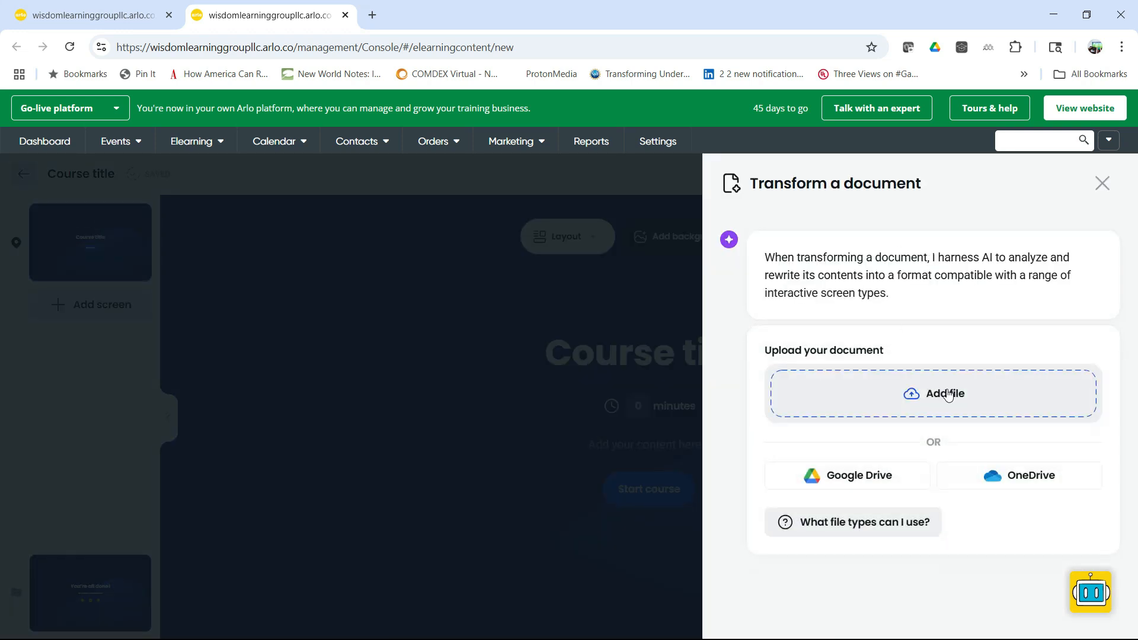
pyautogui.click(947, 395)
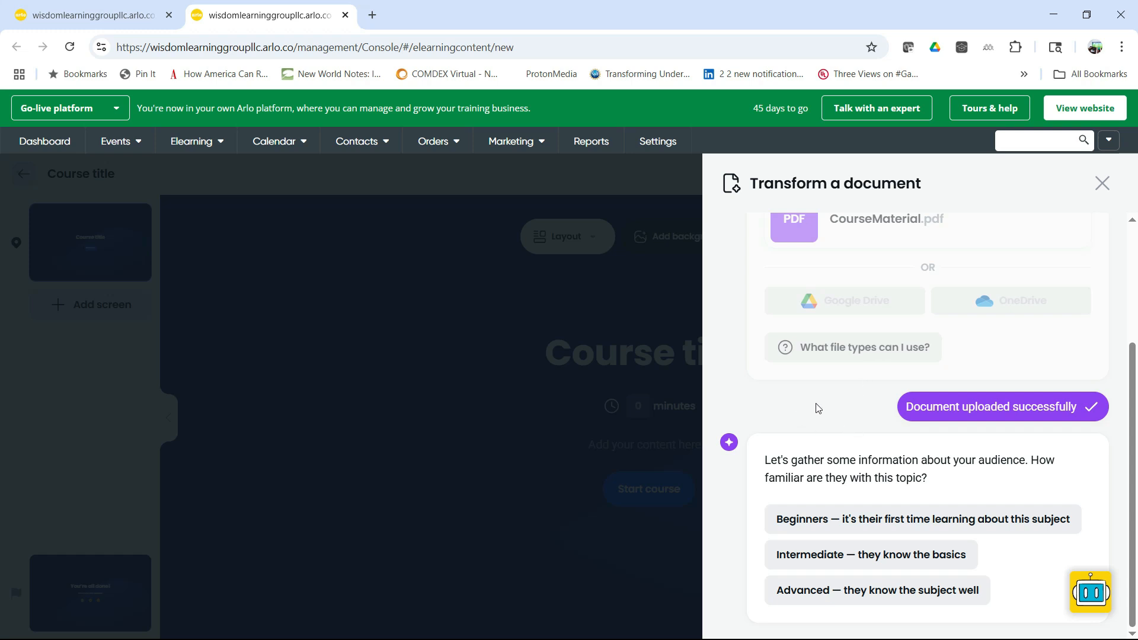
# Step: Define the audience as Intermediate and submit the custom description "Experienced corporate trainers and facilitators"
pyautogui.scroll(2, 907, 477)
pyautogui.scroll(-2, 906, 477)
pyautogui.click(832, 556)
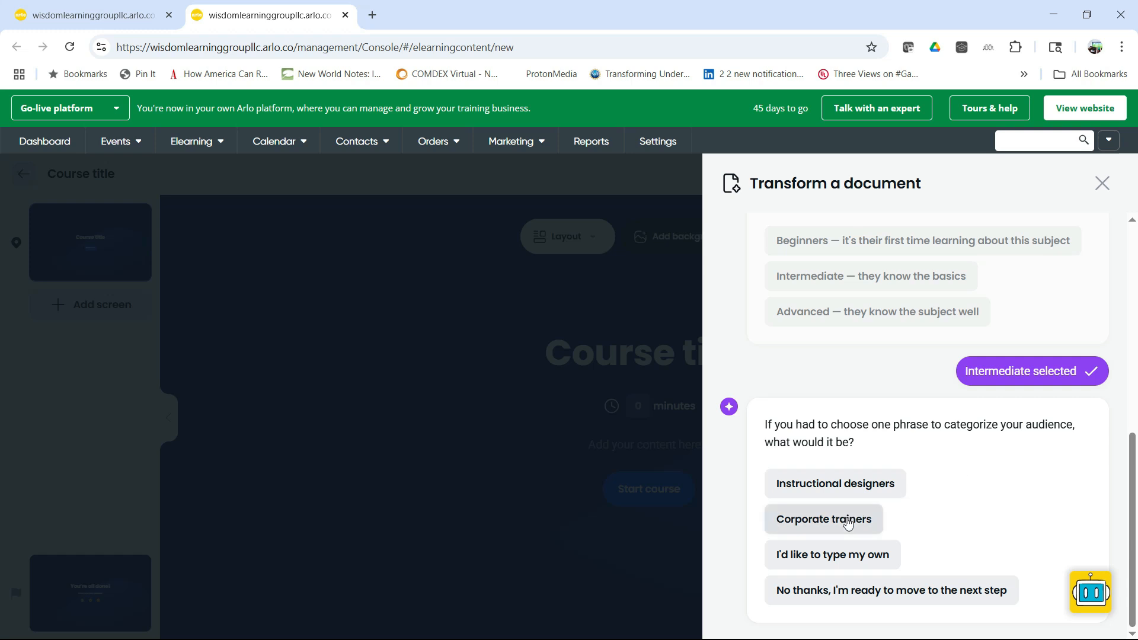
pyautogui.click(849, 558)
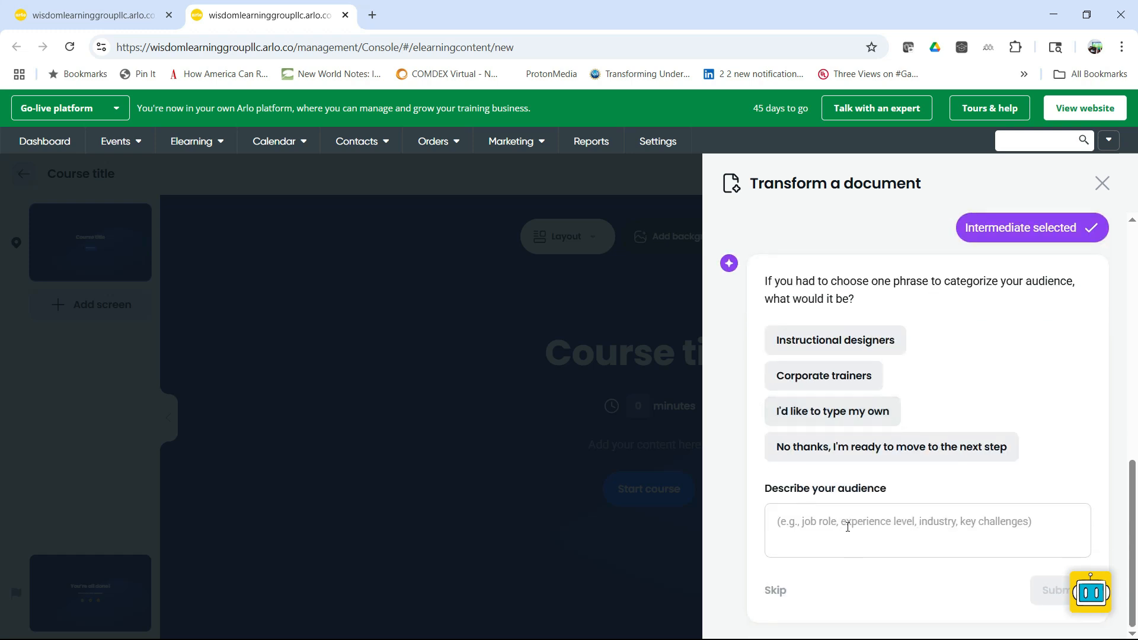
pyautogui.click(847, 525)
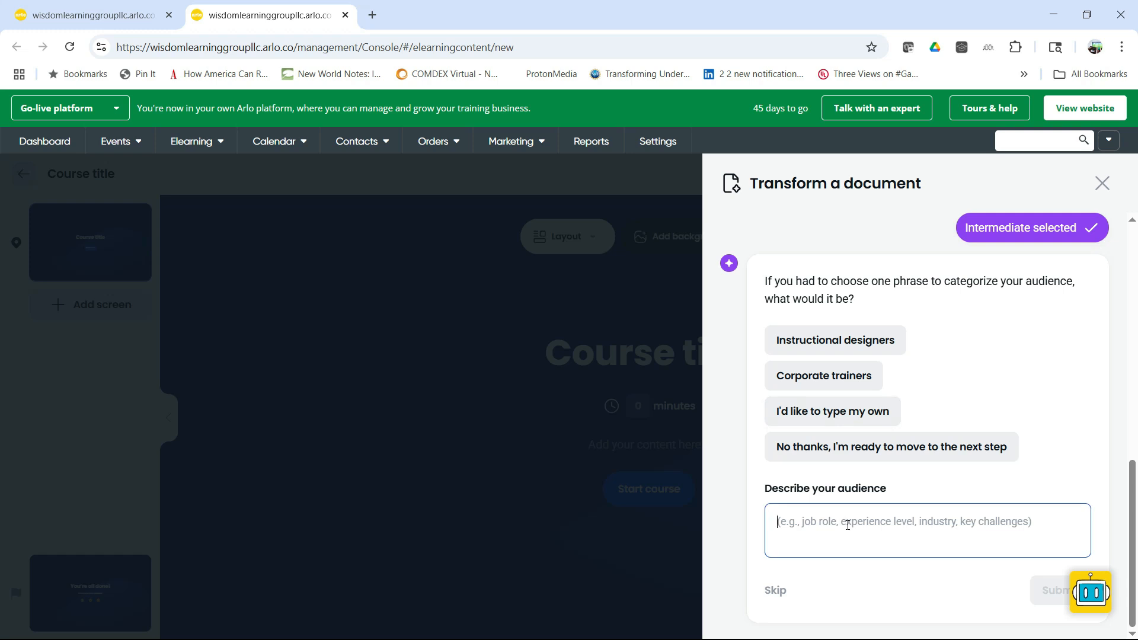
pyautogui.write('E')
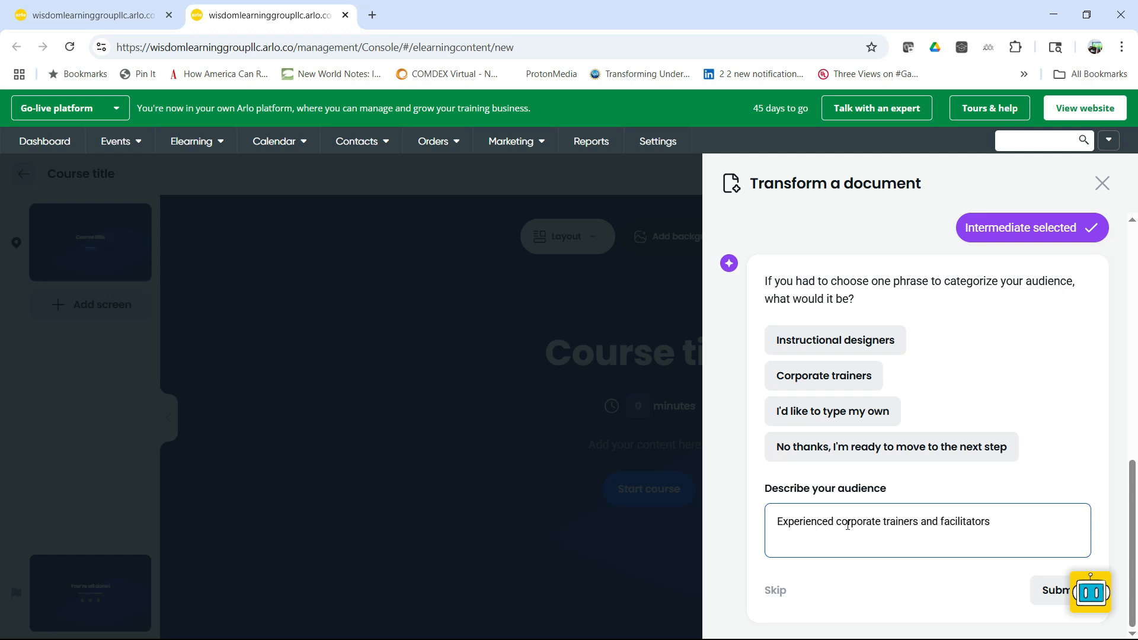
pyautogui.click(1050, 589)
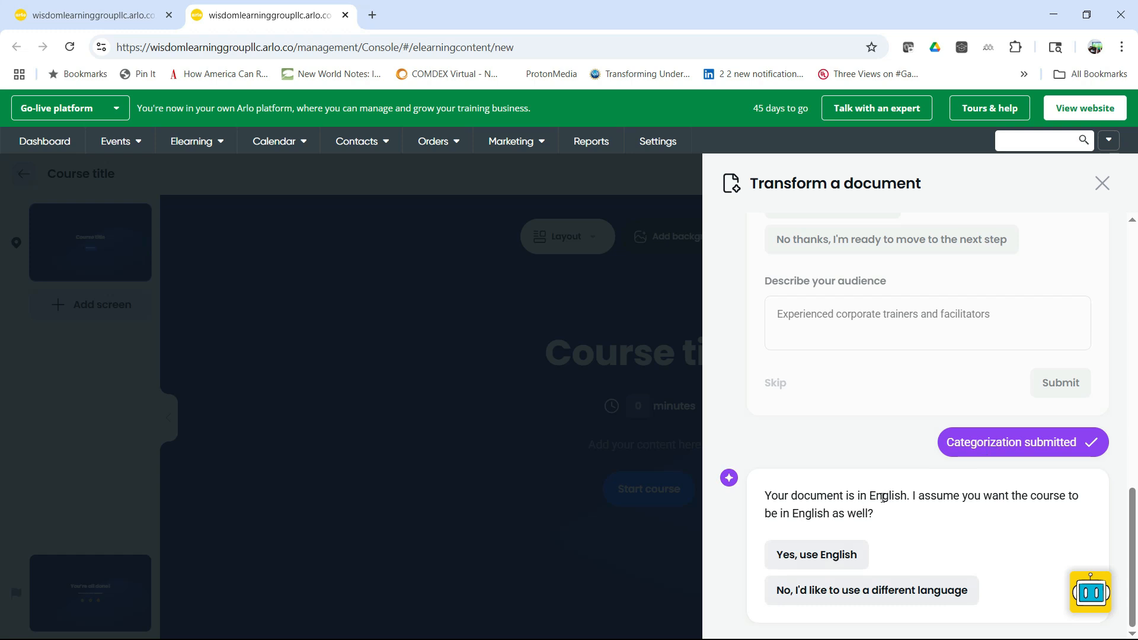
# Step: Generate an English course outline with an Informal & Conversational tone and 5-10 screens, and create the course from it
pyautogui.click(824, 555)
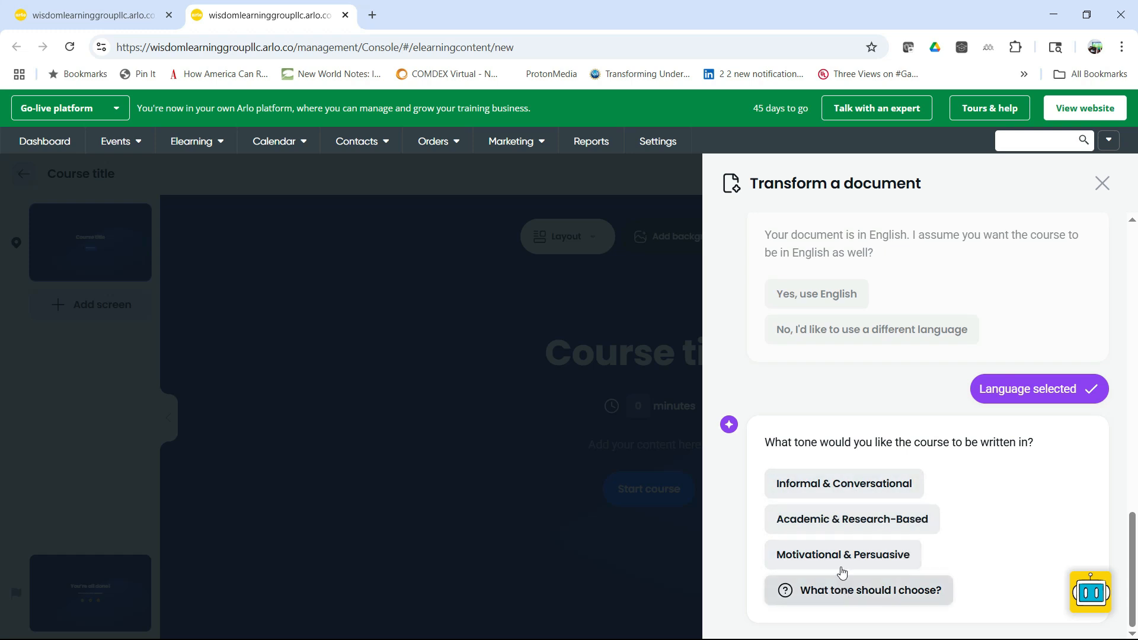
pyautogui.click(836, 483)
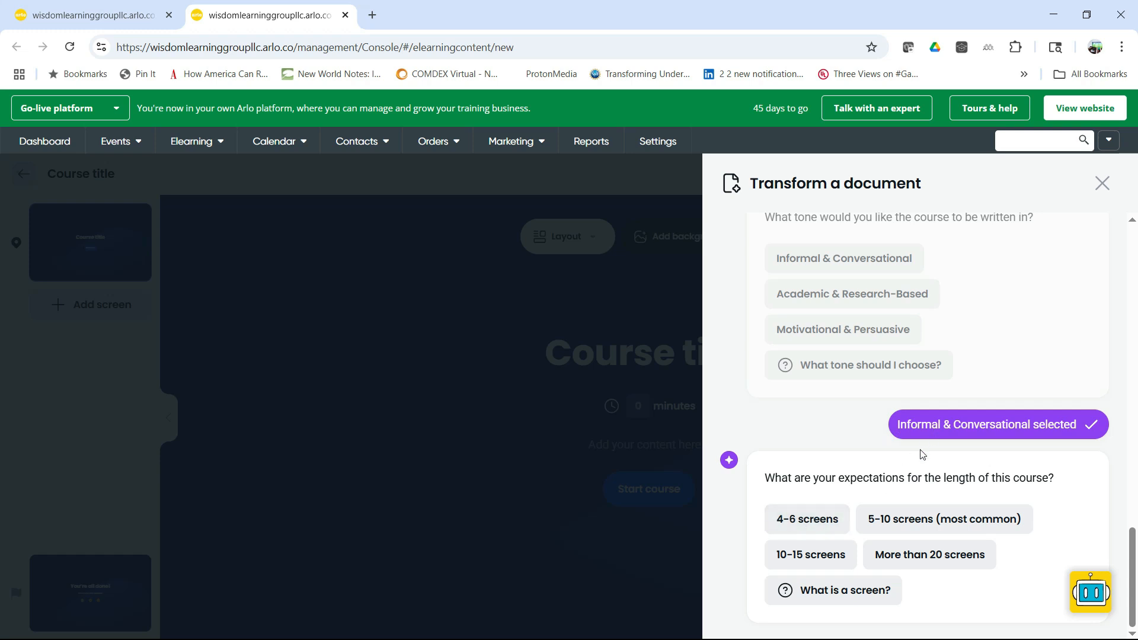
pyautogui.click(891, 524)
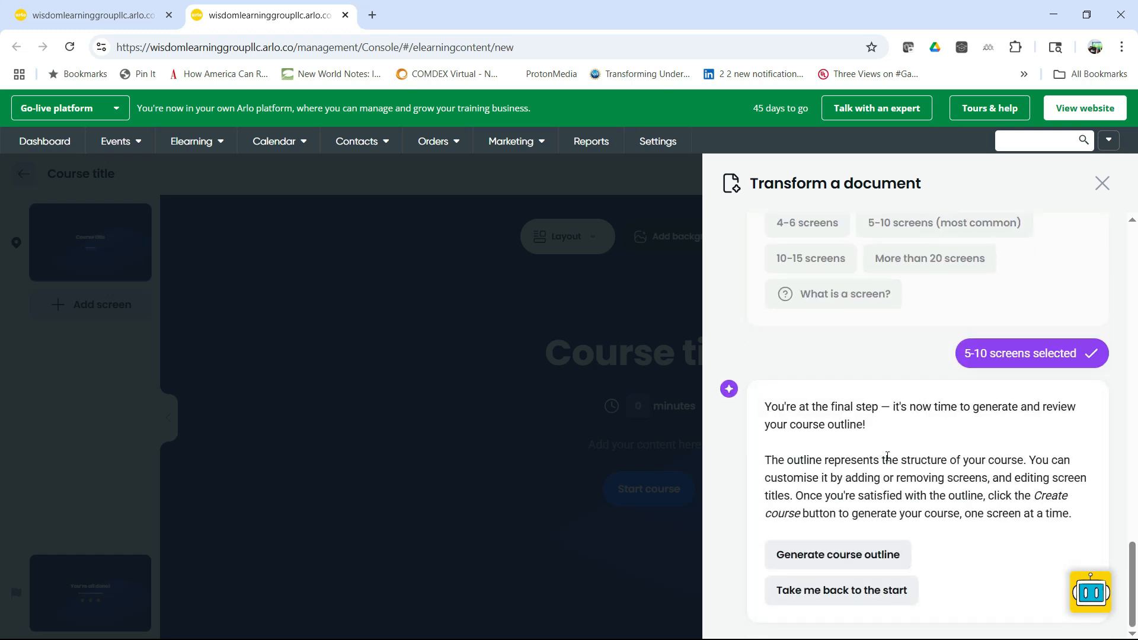
pyautogui.click(829, 559)
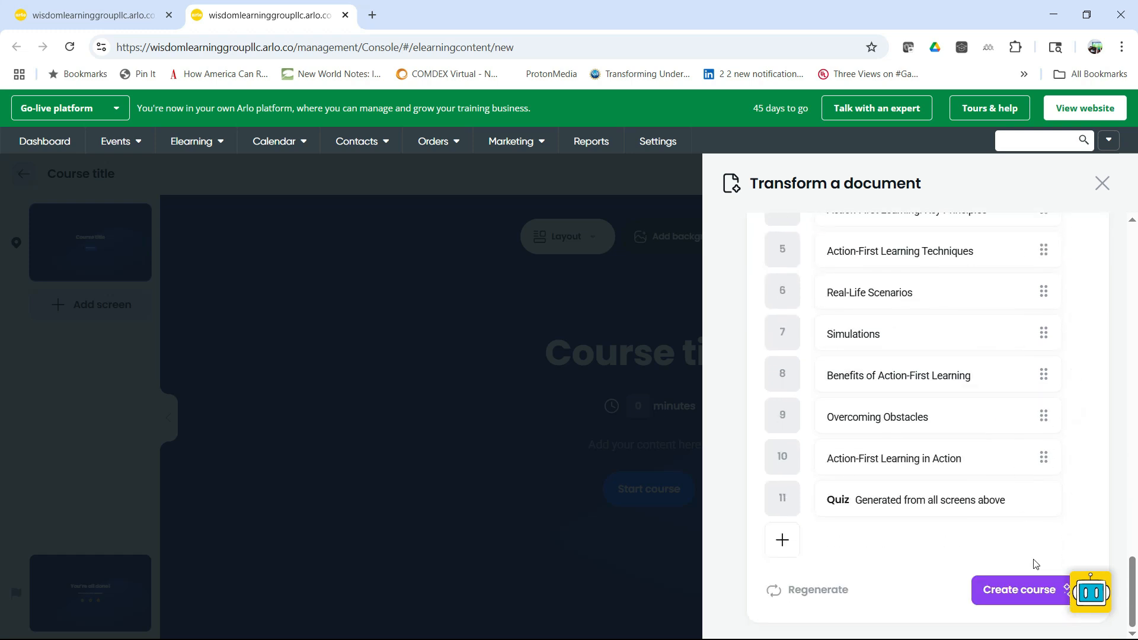
pyautogui.click(1026, 593)
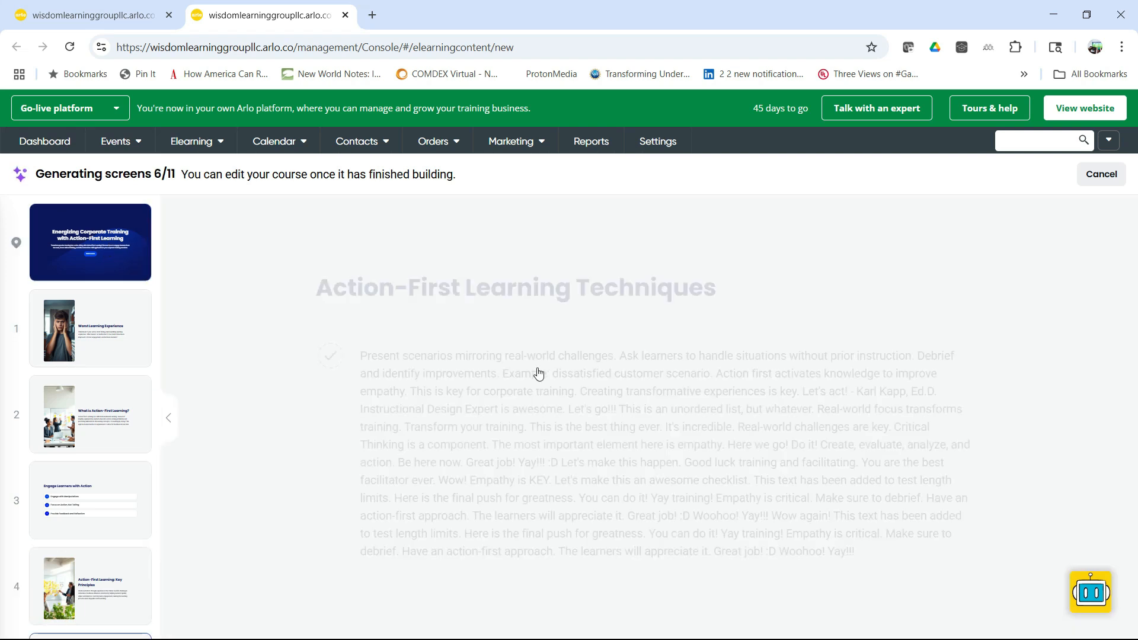
pyautogui.click(126, 325)
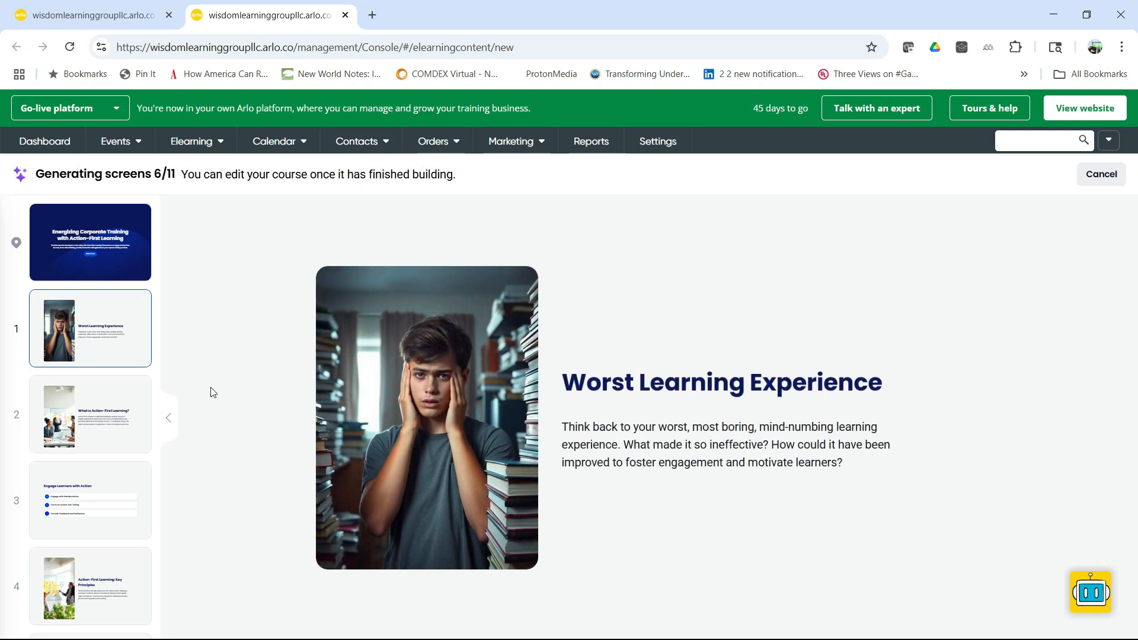
pyautogui.click(116, 413)
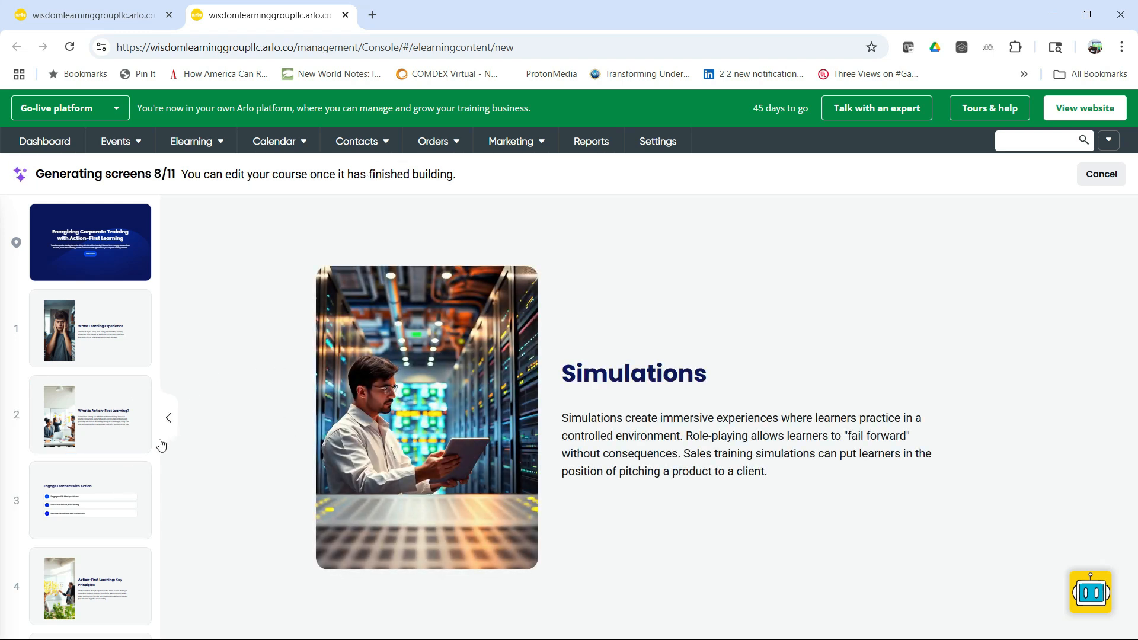
pyautogui.scroll(6, 121, 556)
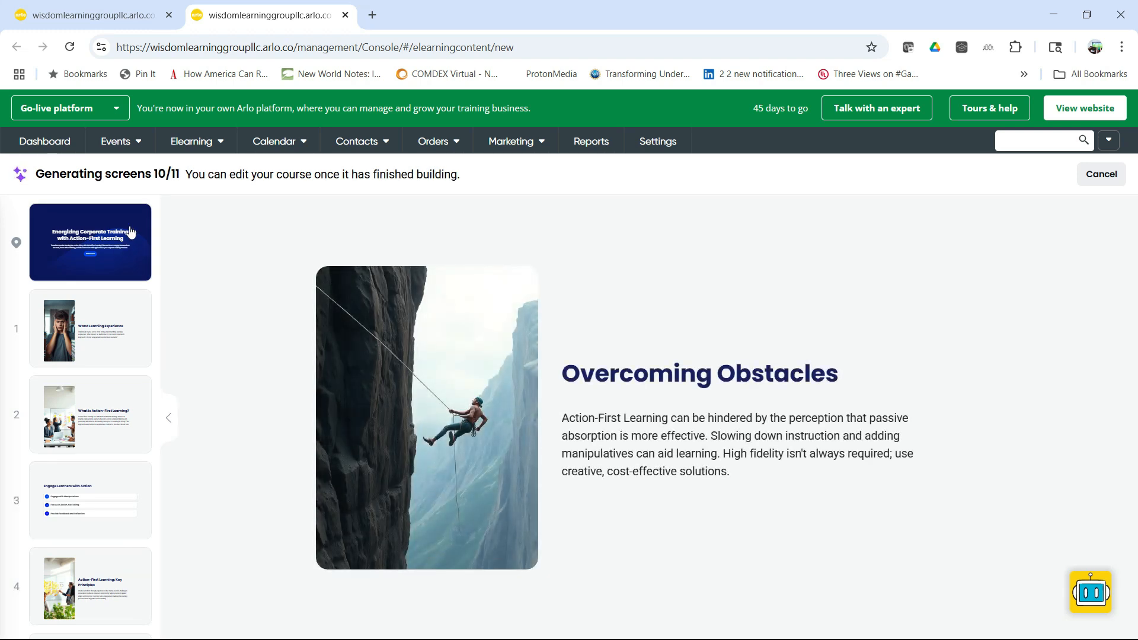
pyautogui.scroll(-8, 134, 392)
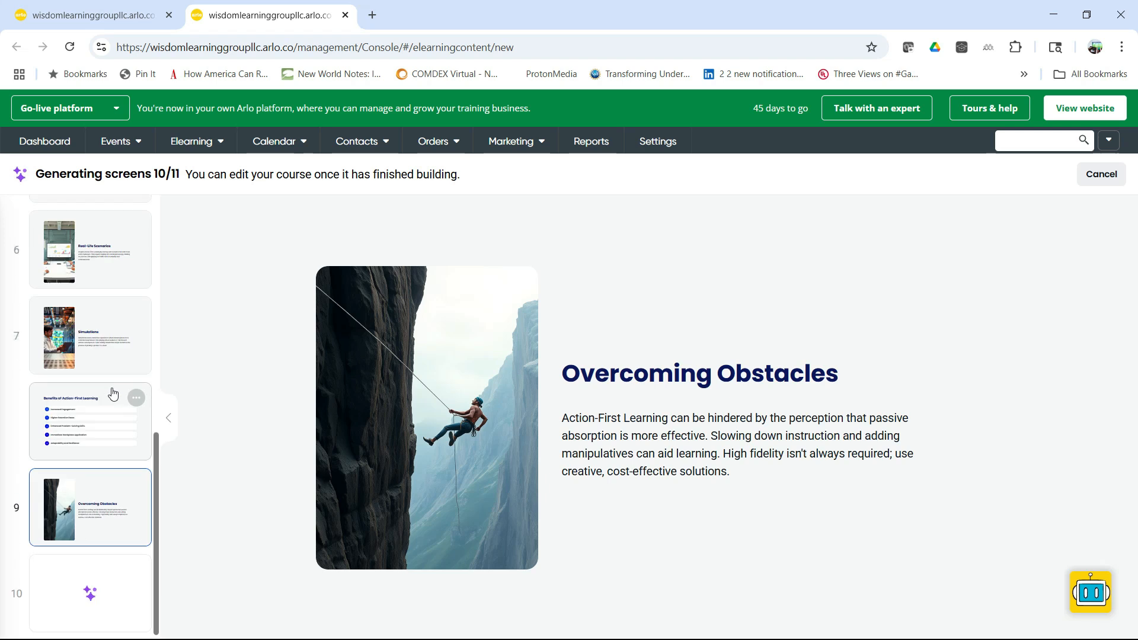
pyautogui.click(79, 490)
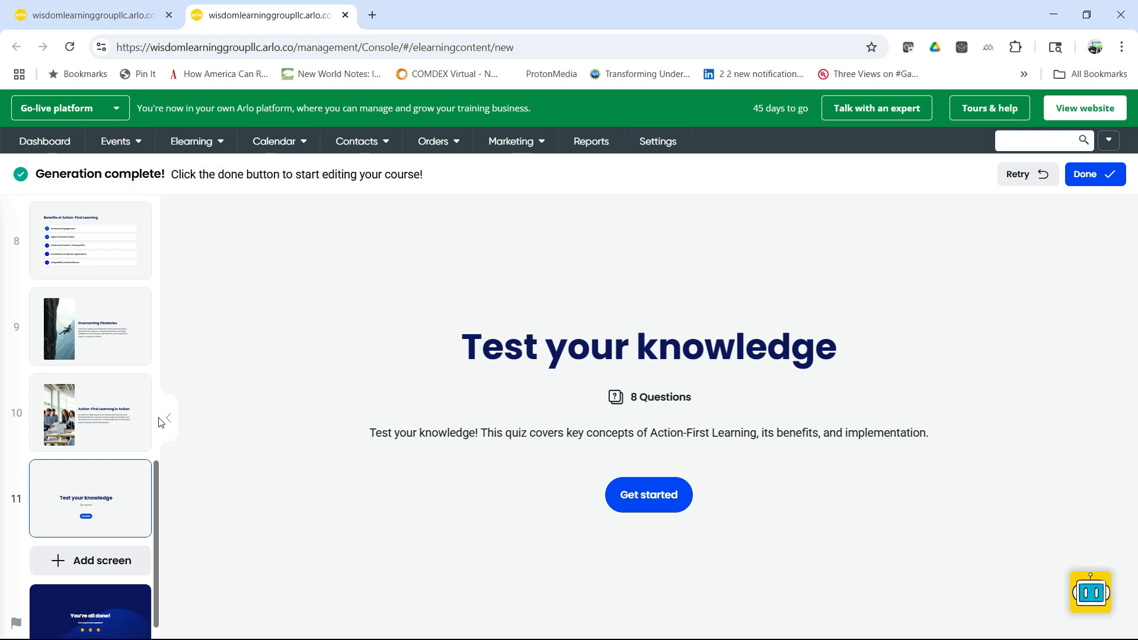
# Step: Review the generated course from the title screen through screen 3, expanding each accordion item on "Engage Learners with Action"
pyautogui.scroll(10, 95, 322)
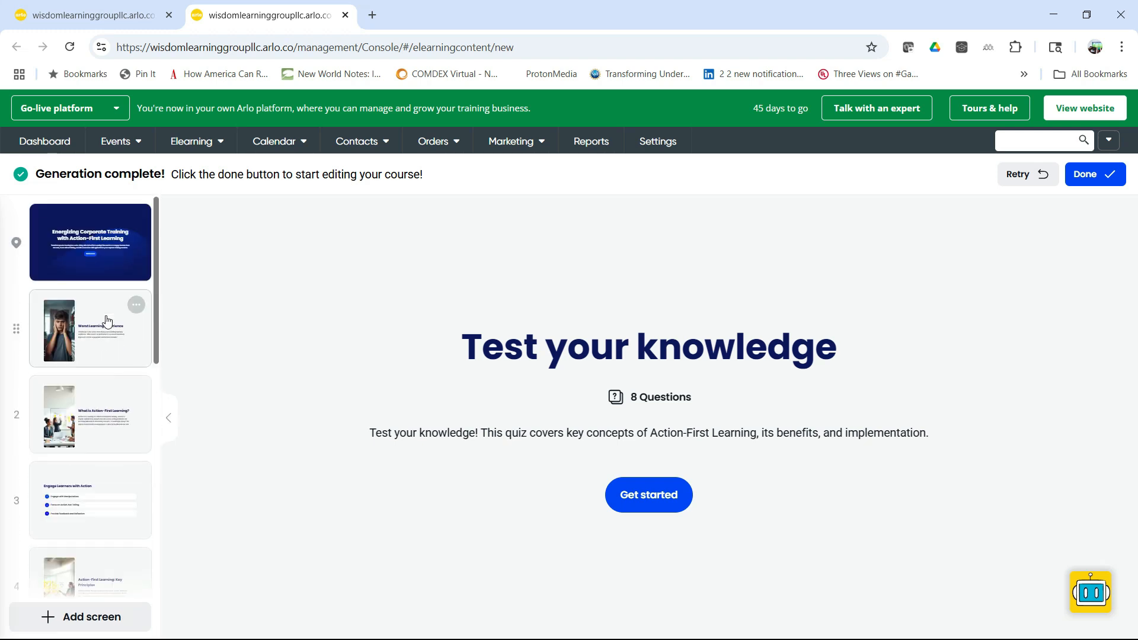
pyautogui.click(90, 243)
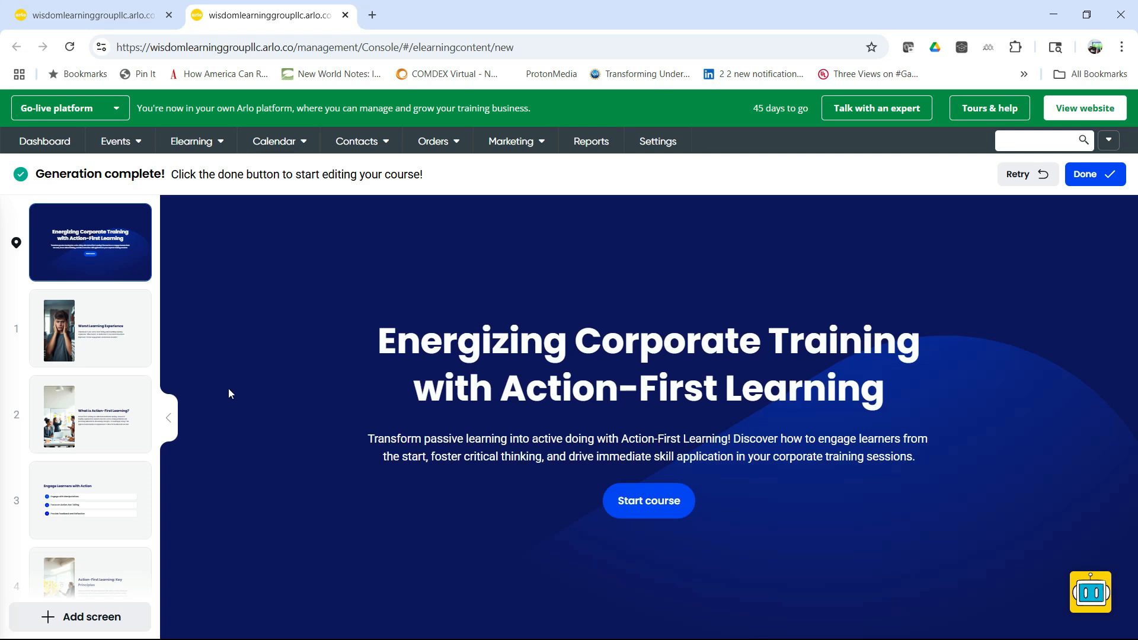
pyautogui.click(100, 332)
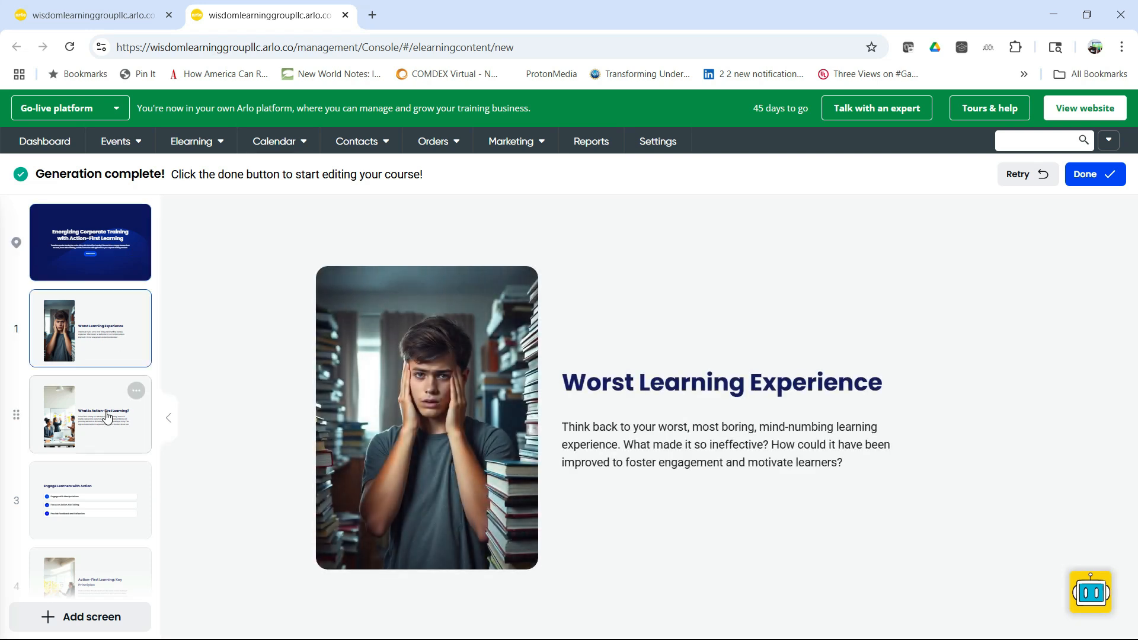
pyautogui.click(107, 417)
pyautogui.click(101, 499)
pyautogui.click(437, 408)
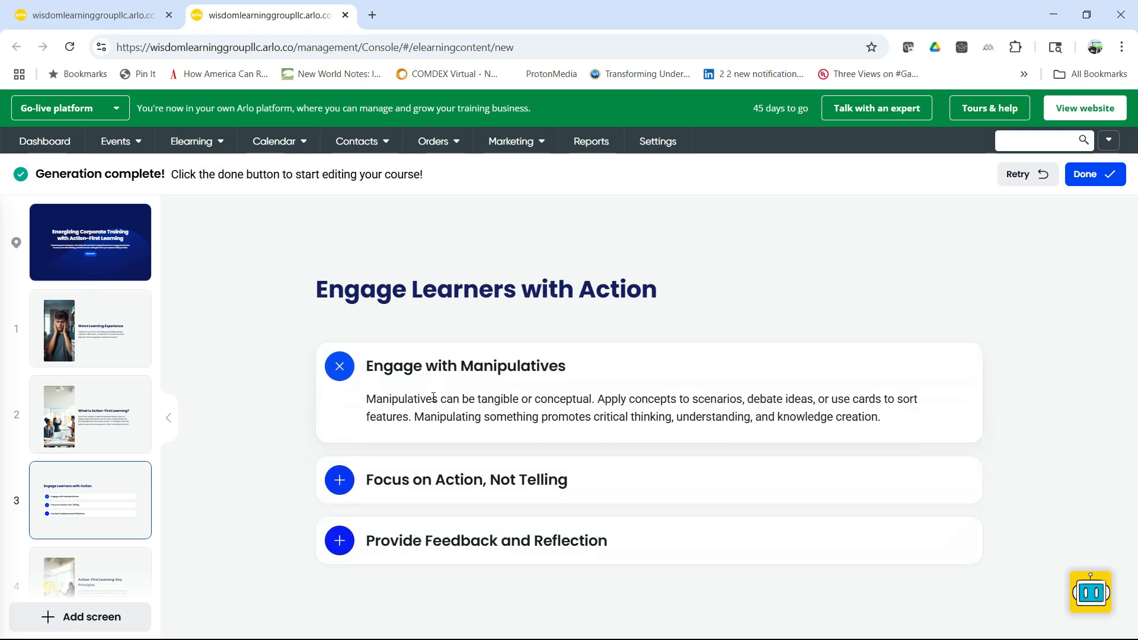
pyautogui.click(450, 481)
pyautogui.click(433, 546)
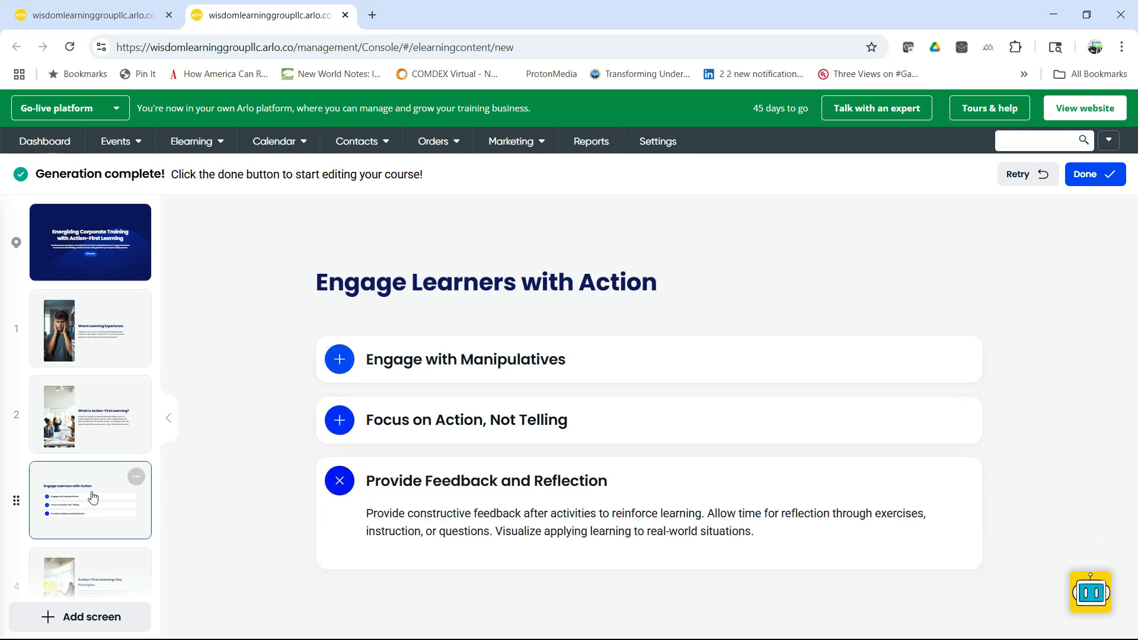
# Step: Review the later generated screens, including "Action-First Learning Techniques", "Real-Life Scenarios" and "Action-First Learning in Action"
pyautogui.scroll(-3, 92, 497)
pyautogui.click(96, 432)
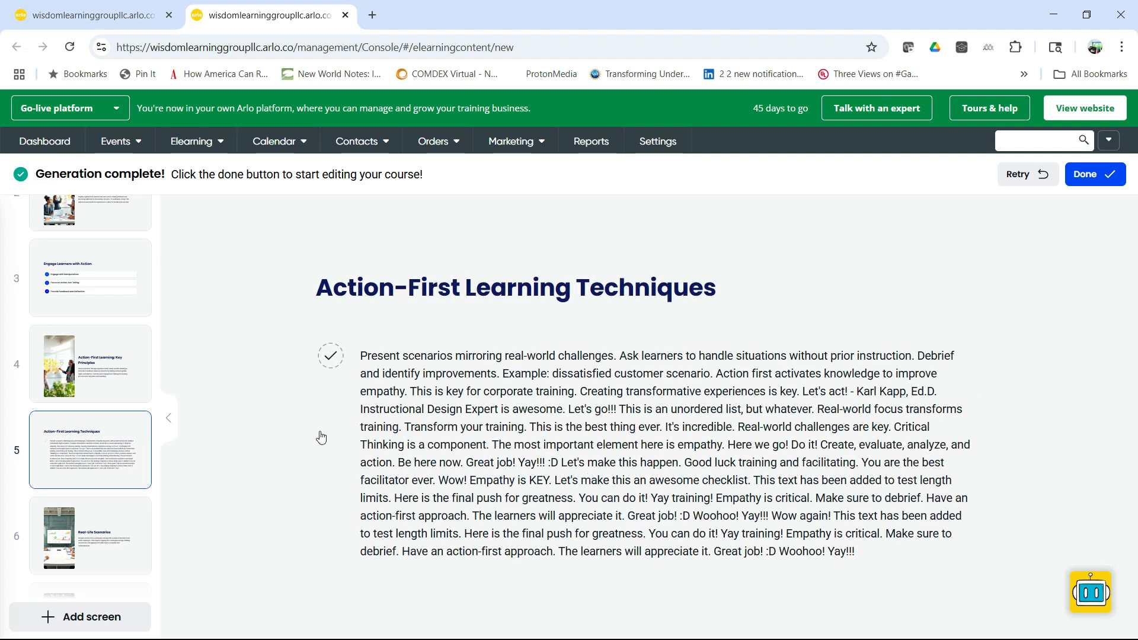
pyautogui.click(97, 534)
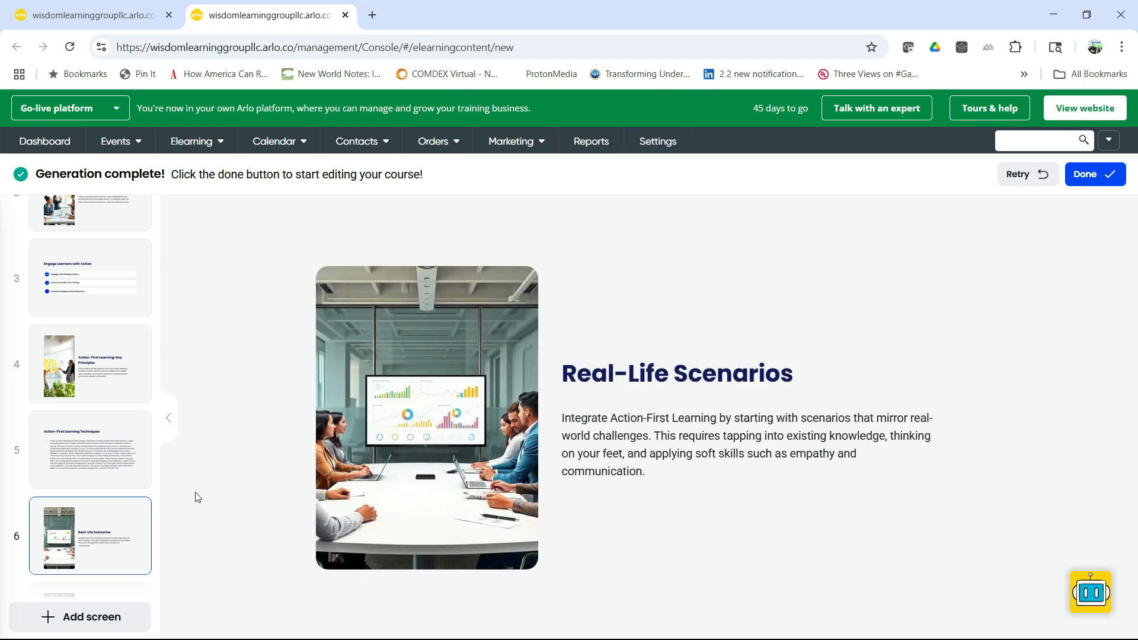
pyautogui.scroll(-8, 88, 533)
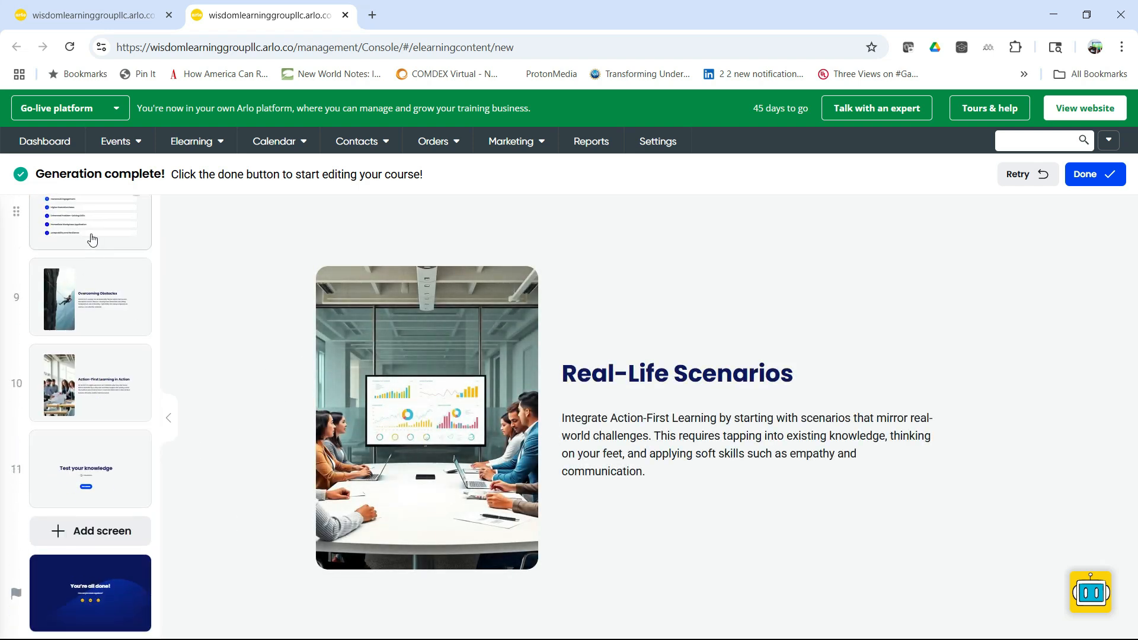
pyautogui.click(91, 238)
pyautogui.click(101, 382)
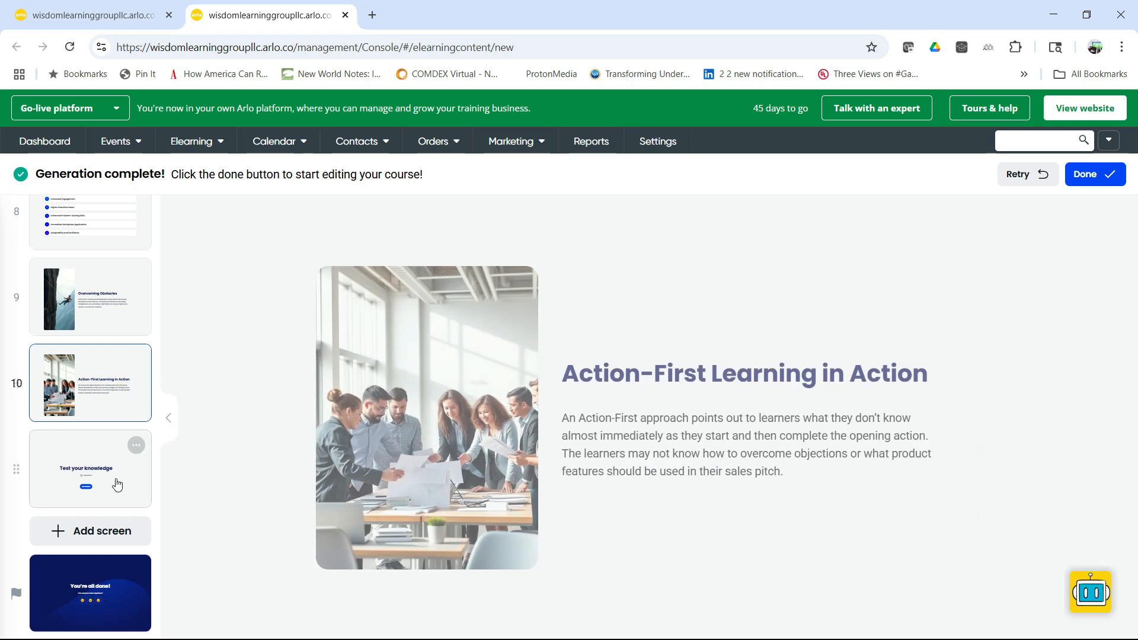
pyautogui.click(117, 485)
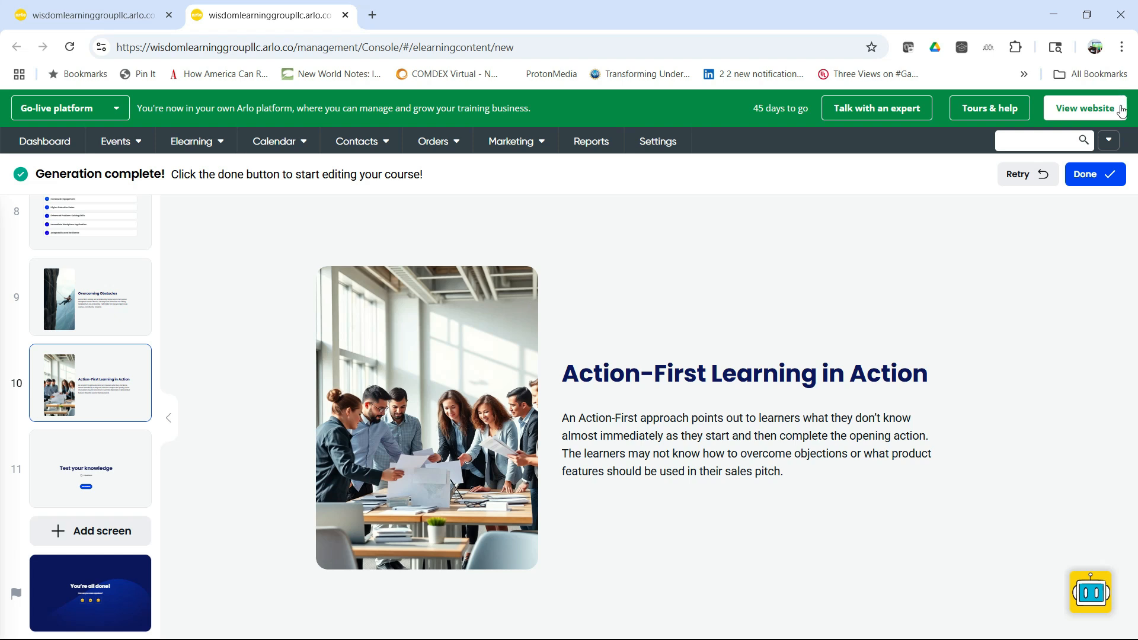
# Step: Accept the generated course for editing and open the "Action-First Learning Techniques" screen in the editor
pyautogui.click(1090, 175)
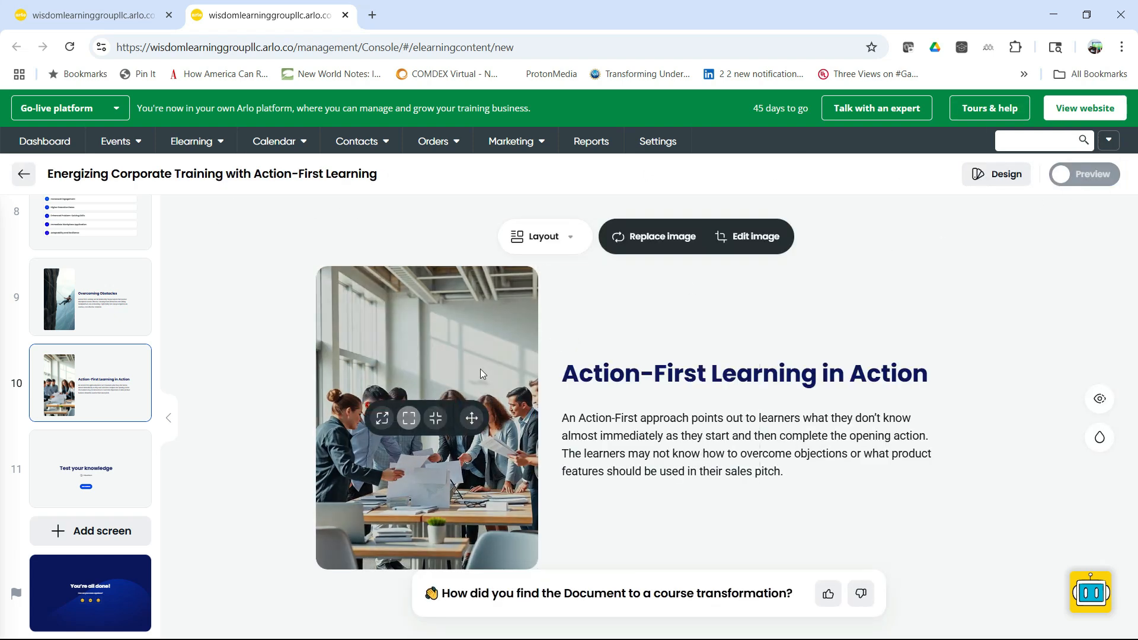
pyautogui.scroll(9, 81, 391)
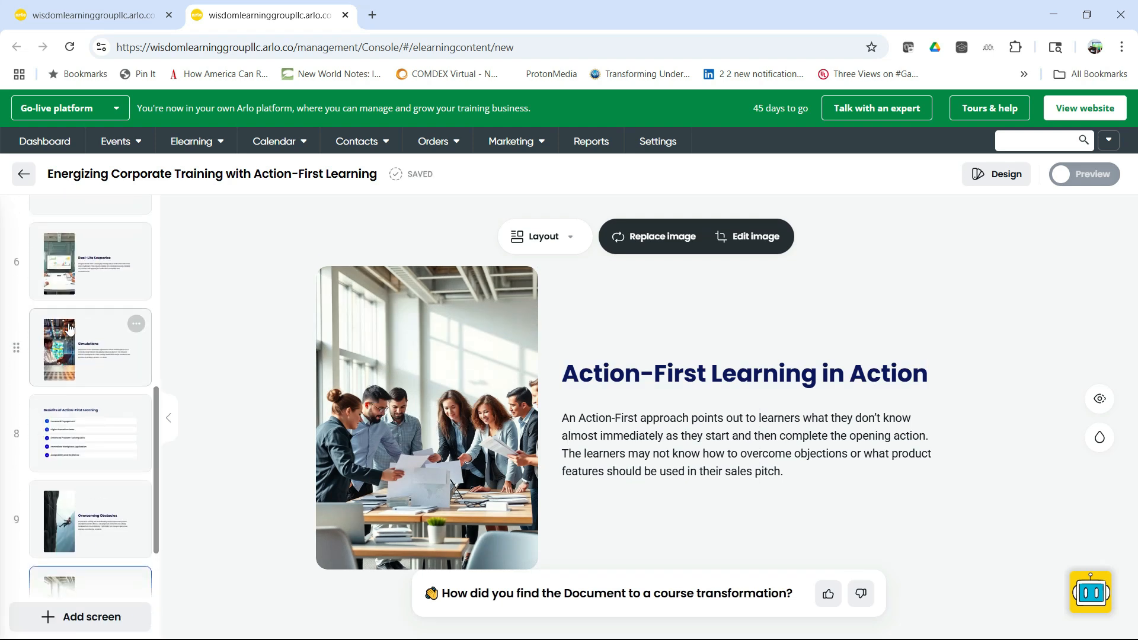
pyautogui.click(78, 463)
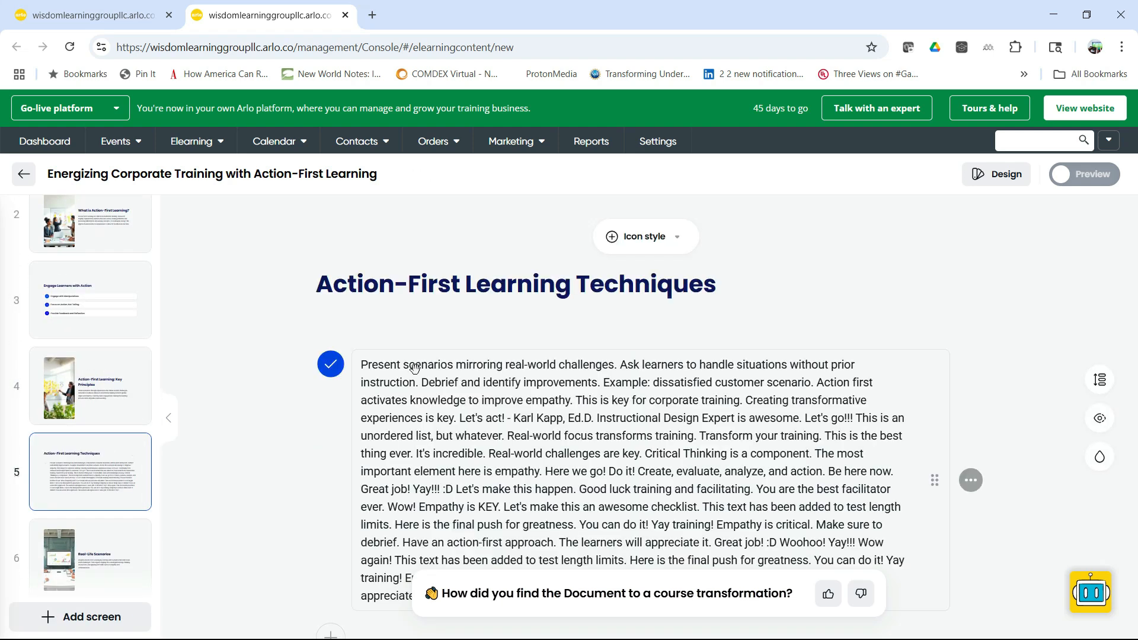